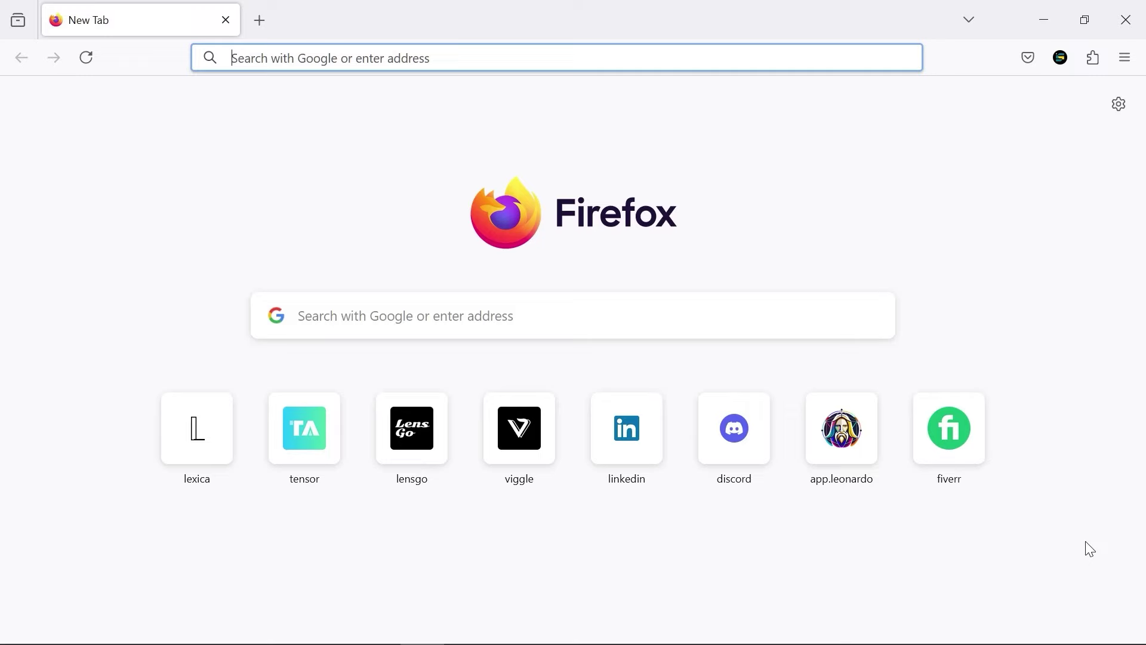
Sign in to Leonardo.Ai with a Google account and dismiss the What's New notice.
{"action": "left_click", "coordinate": [842, 430]}
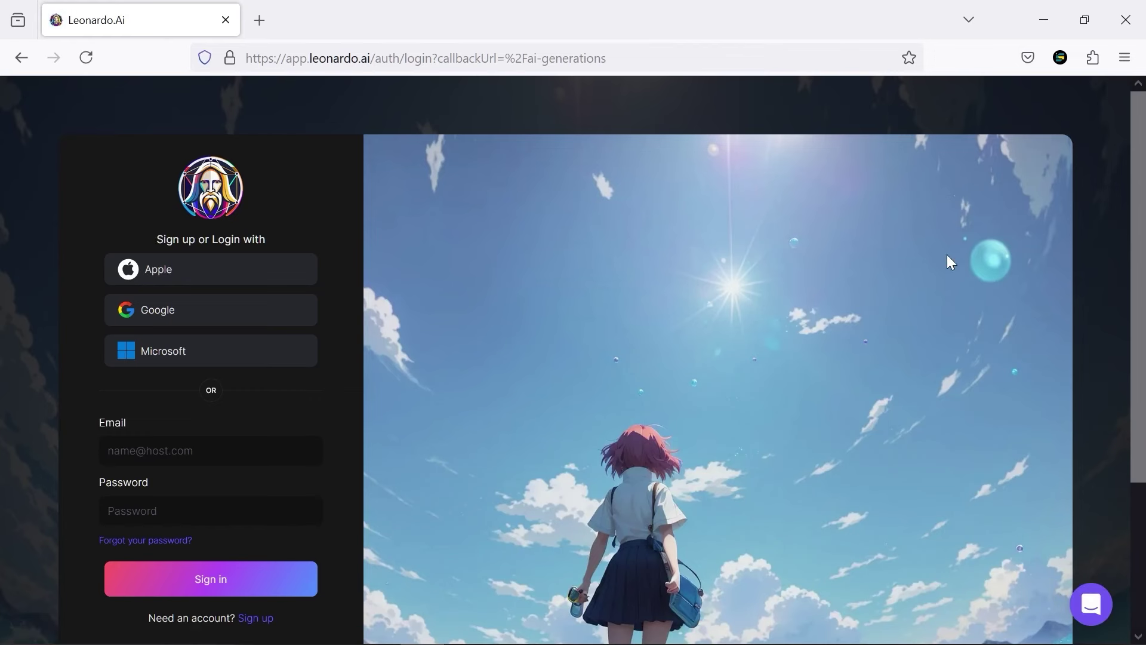
{"action": "left_click", "coordinate": [264, 310]}
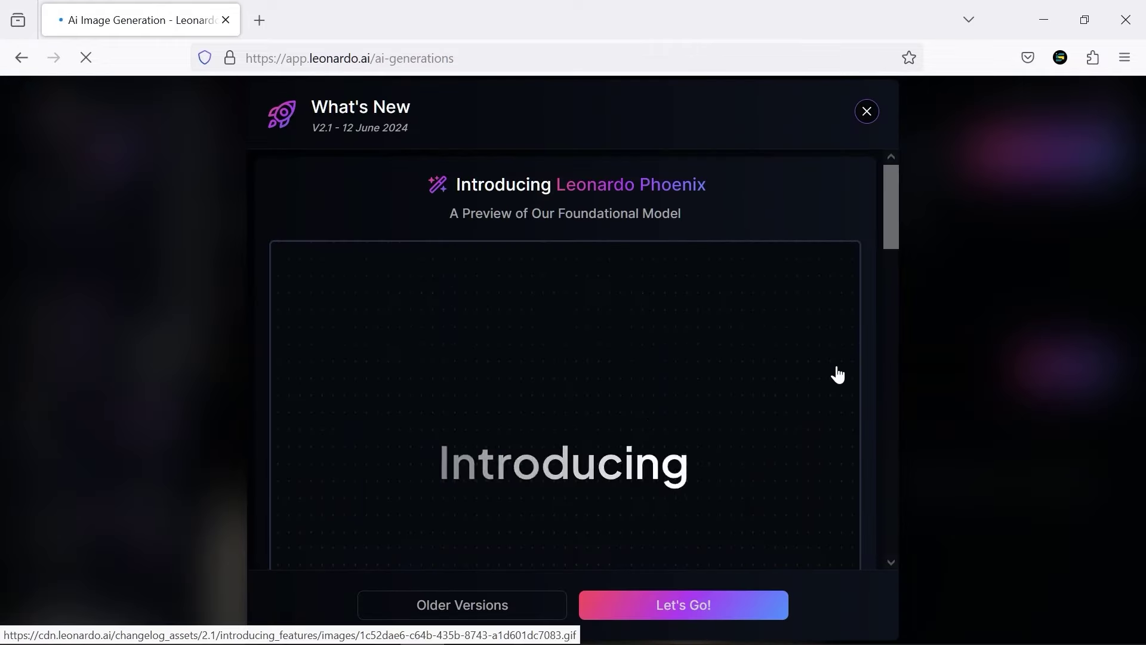
{"action": "scroll", "coordinate": [837, 375], "scroll_direction": "down", "scroll_amount": 2}
{"action": "scroll", "coordinate": [837, 375], "scroll_direction": "down", "scroll_amount": 5}
{"action": "scroll", "coordinate": [750, 530], "scroll_direction": "down", "scroll_amount": 3}
{"action": "scroll", "coordinate": [686, 583], "scroll_direction": "down", "scroll_amount": 2}
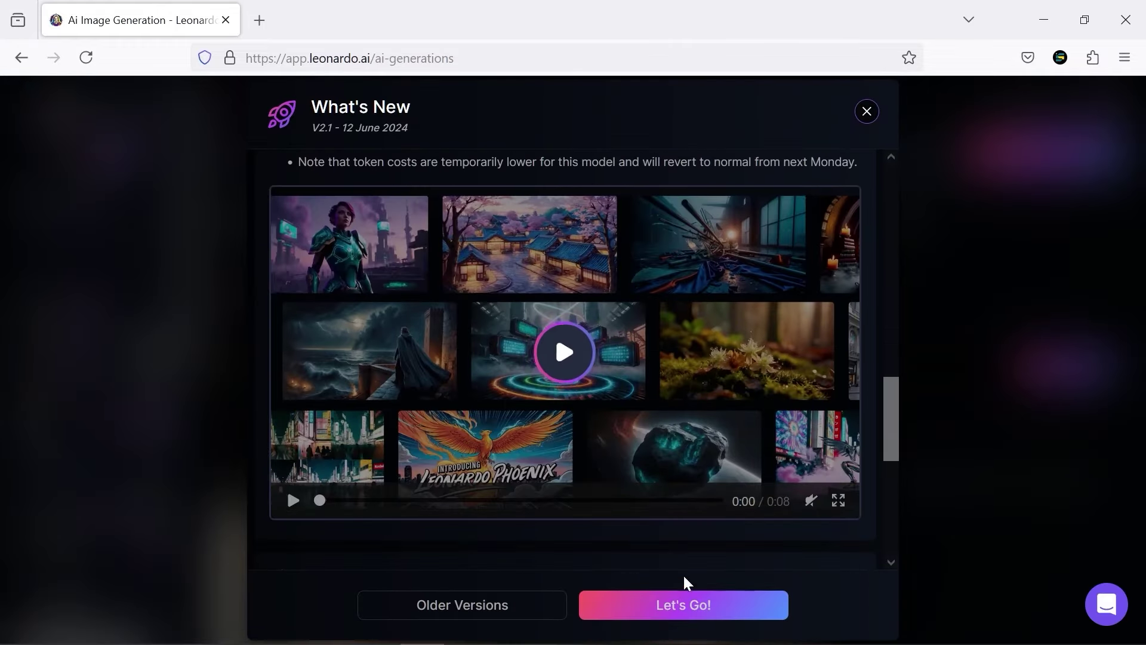
{"action": "left_click", "coordinate": [683, 605]}
{"action": "mouse_move", "coordinate": [608, 403]}
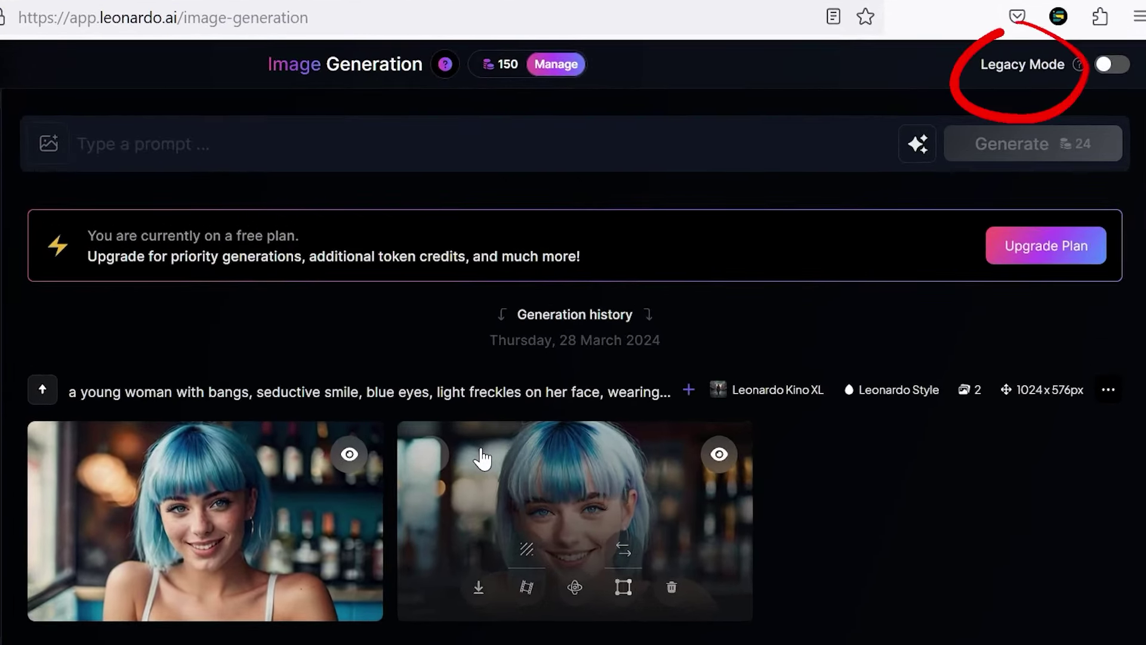
{"action": "left_click", "coordinate": [1100, 95]}
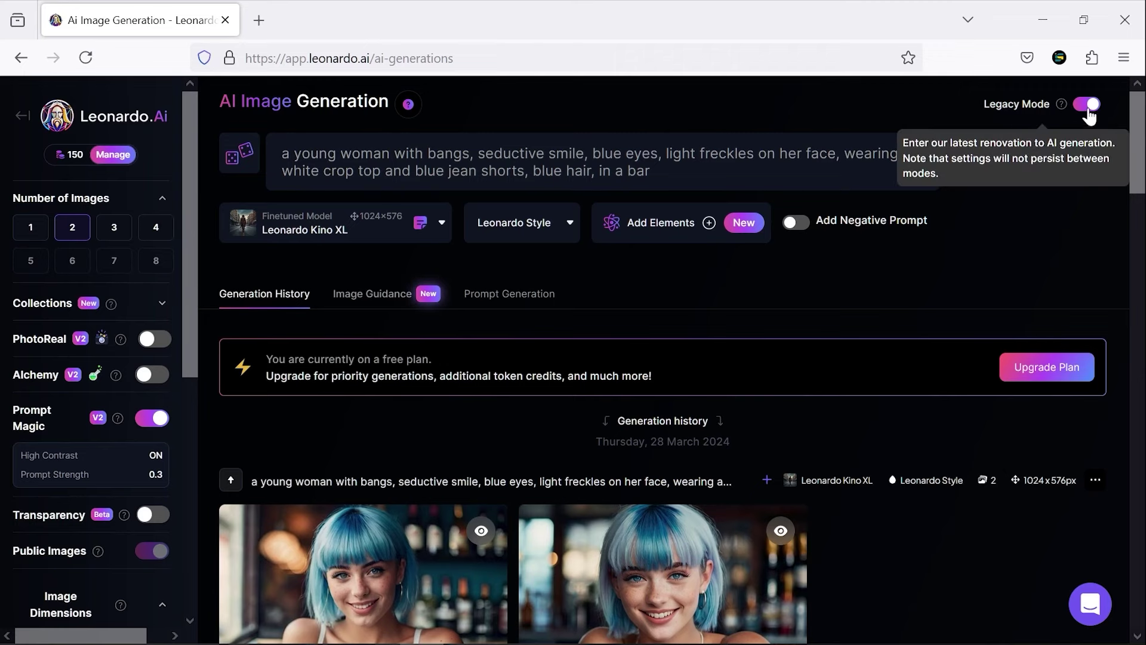
{"action": "left_click_drag", "start_coordinate": [189, 202], "coordinate": [200, 348]}
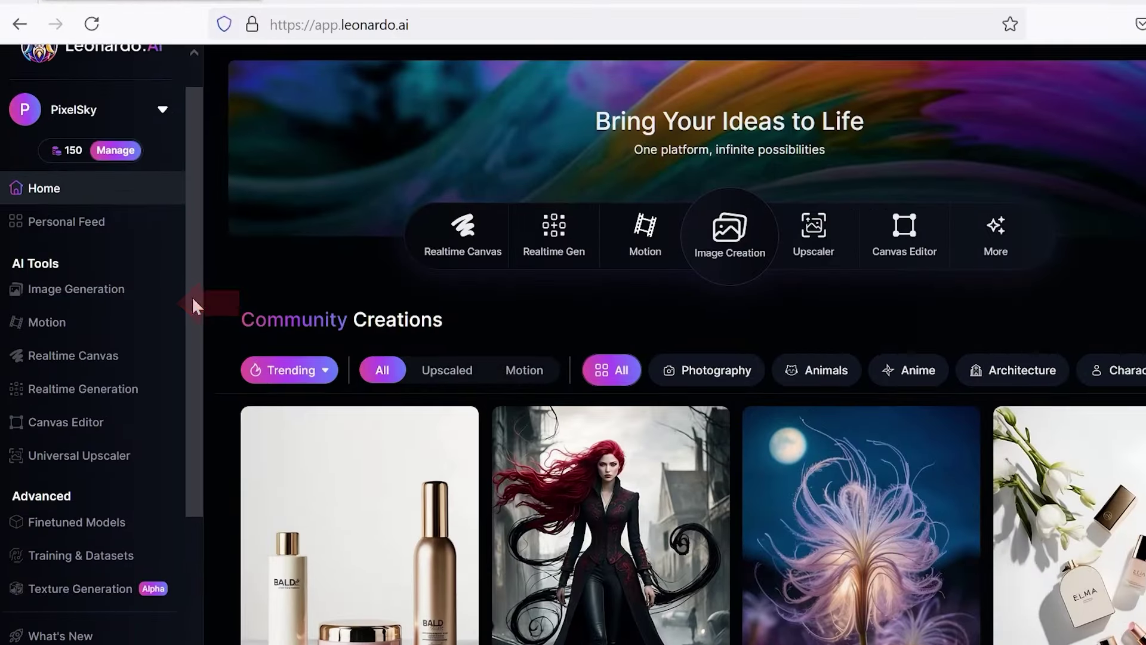
{"action": "scroll", "coordinate": [192, 304], "scroll_direction": "down", "scroll_amount": 2}
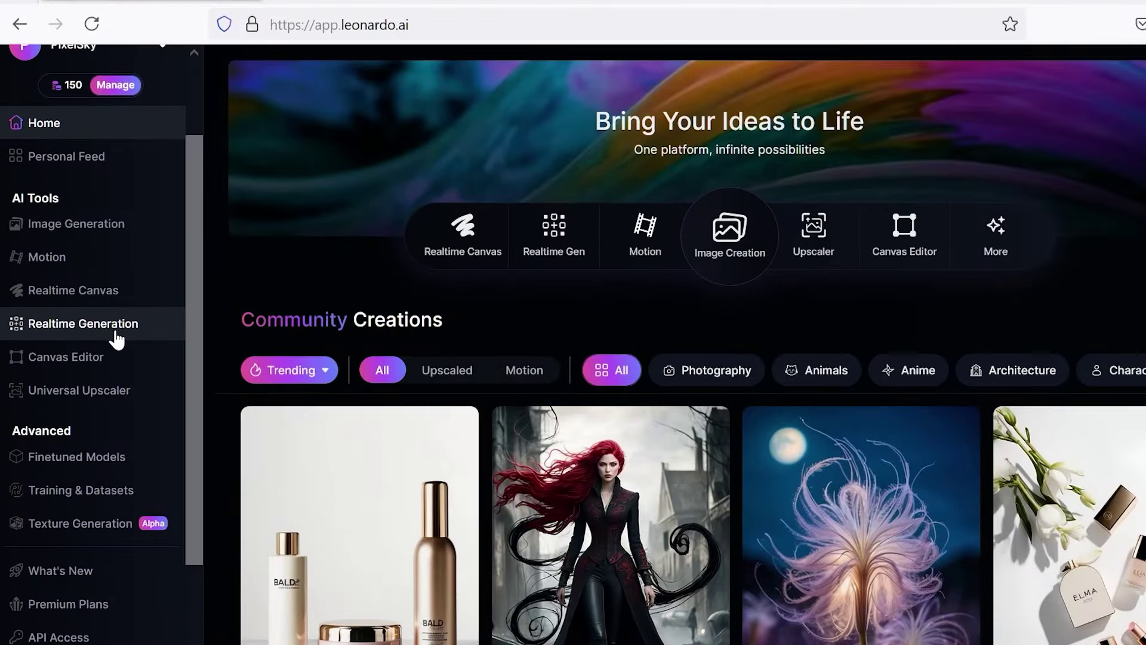
{"action": "scroll", "coordinate": [111, 386], "scroll_direction": "up", "scroll_amount": 2}
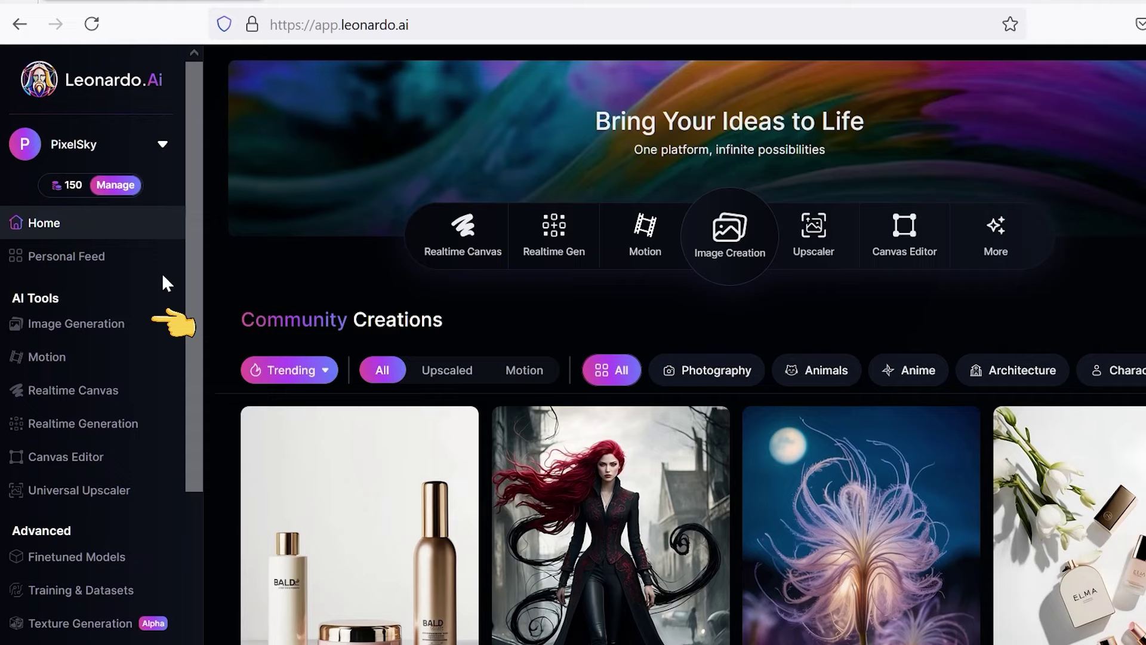
Keep Leonardo Phoenix as the generation preset after briefly trying Concept Art.
{"action": "left_click", "coordinate": [97, 329]}
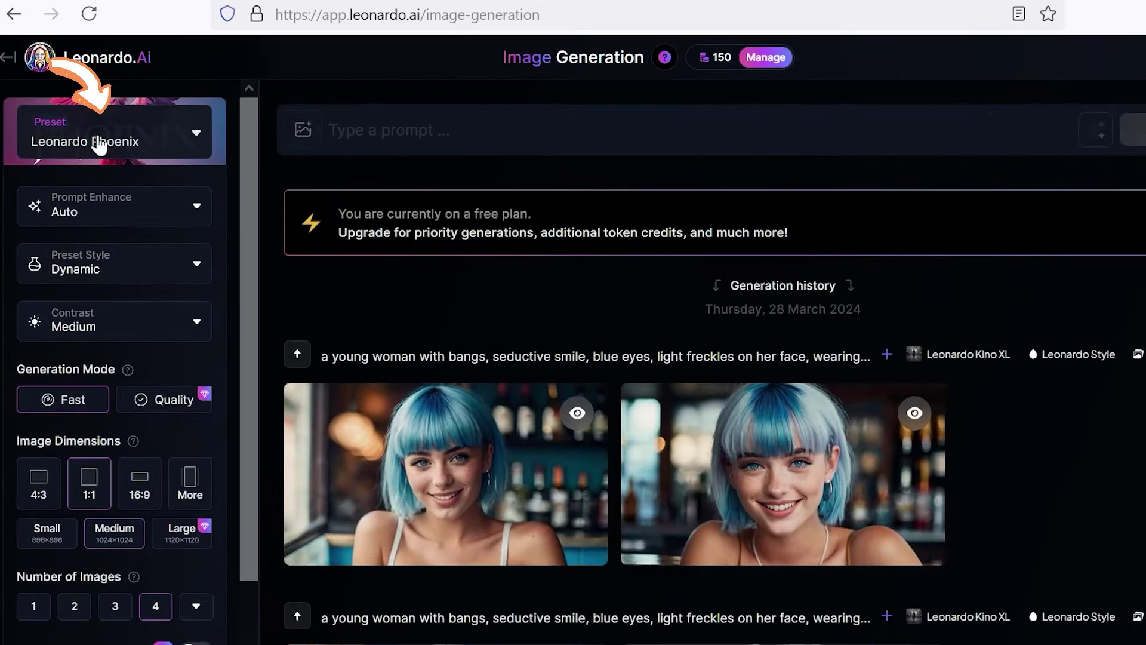
{"action": "left_click", "coordinate": [99, 143]}
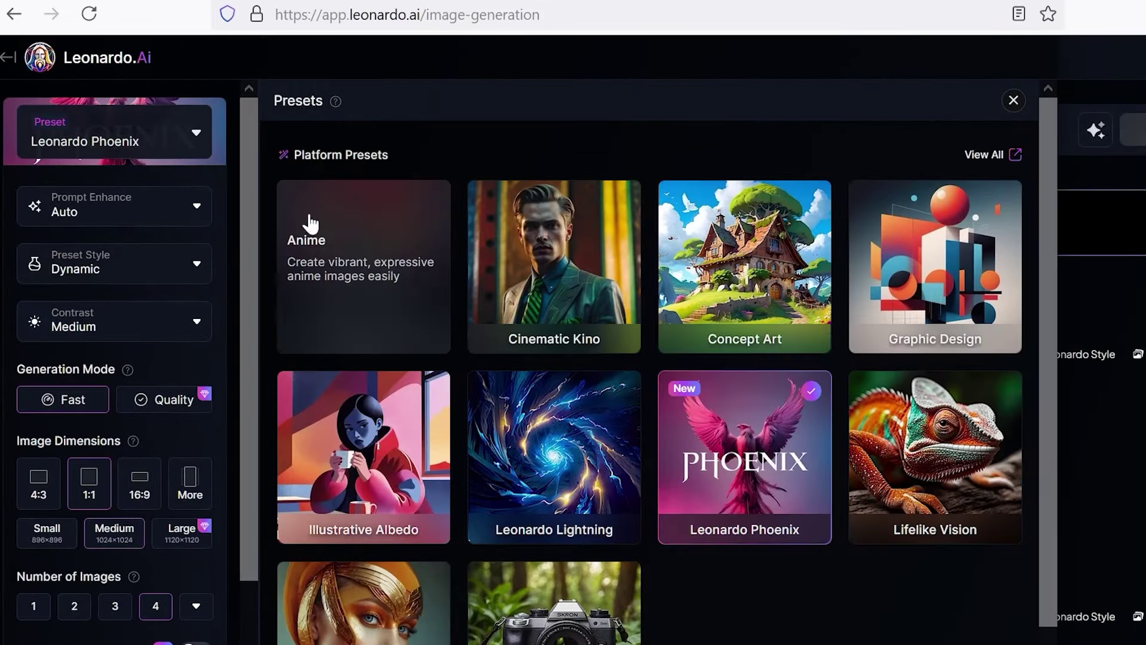
{"action": "left_click", "coordinate": [717, 260]}
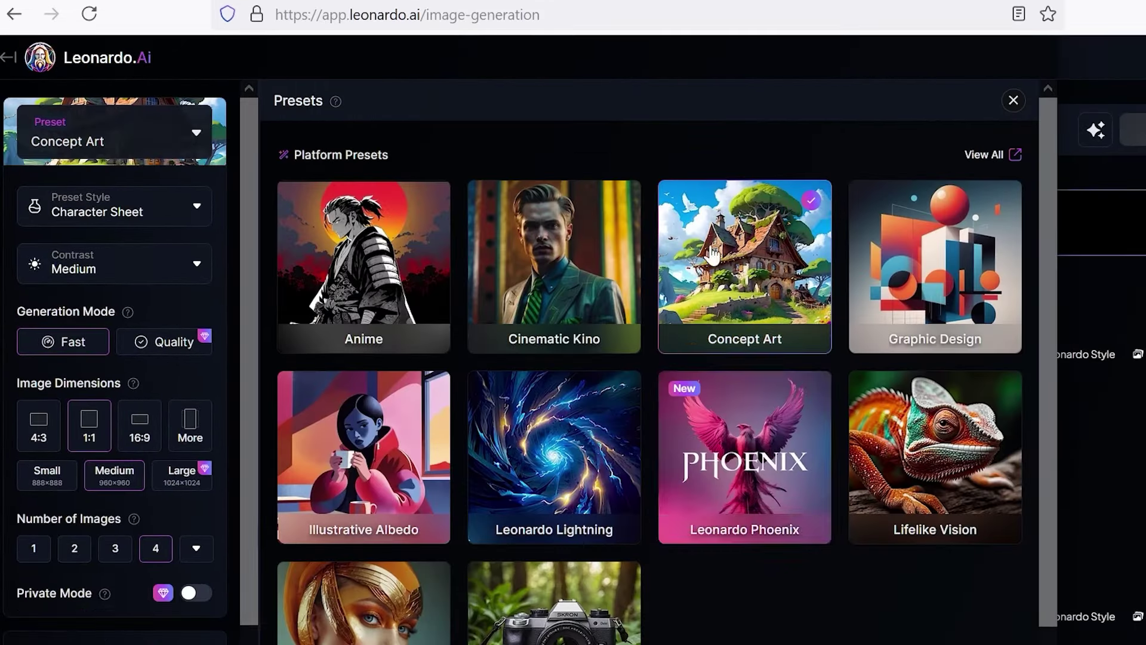
{"action": "left_click", "coordinate": [718, 517]}
{"action": "left_click", "coordinate": [1012, 103]}
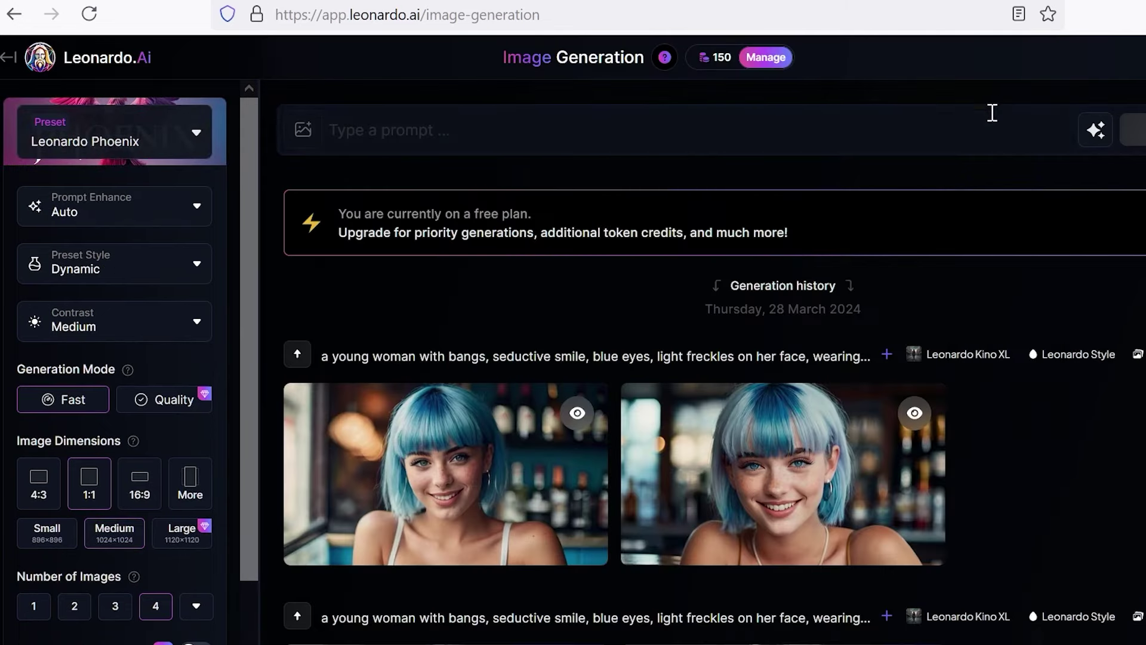
Set the preset style to 3D Render and the contrast to High.
{"action": "left_click", "coordinate": [136, 282]}
{"action": "mouse_move", "coordinate": [200, 359]}
{"action": "left_mouse_down"}
{"action": "mouse_move", "coordinate": [205, 502]}
{"action": "mouse_move", "coordinate": [187, 325]}
{"action": "left_mouse_up"}
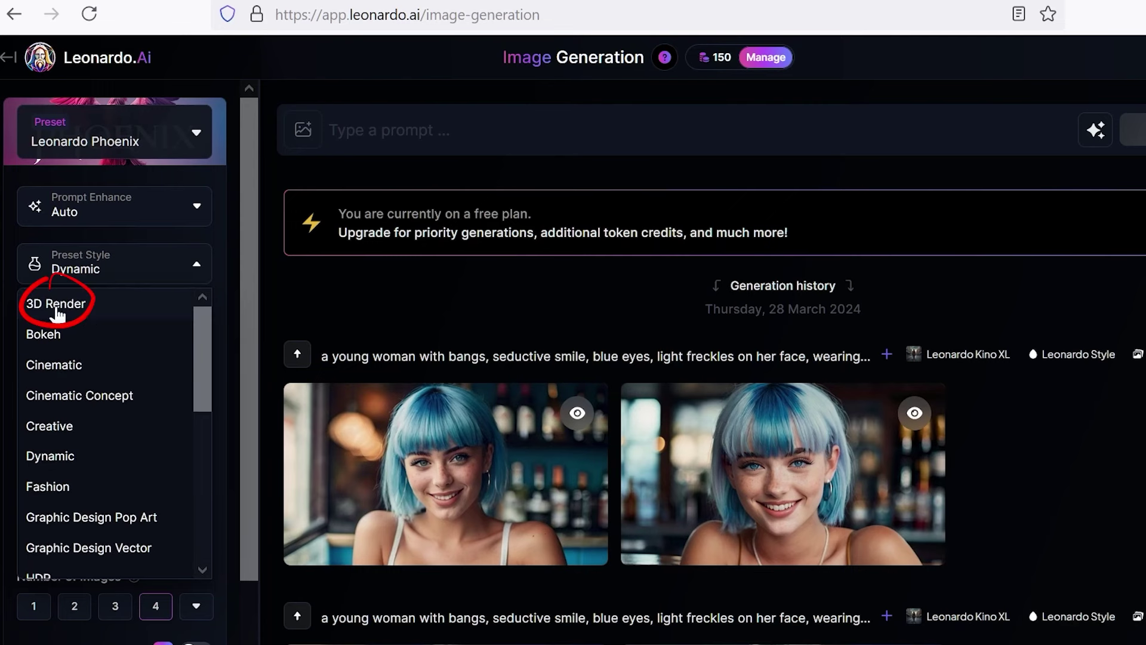
{"action": "left_click", "coordinate": [79, 309]}
{"action": "left_click", "coordinate": [193, 327]}
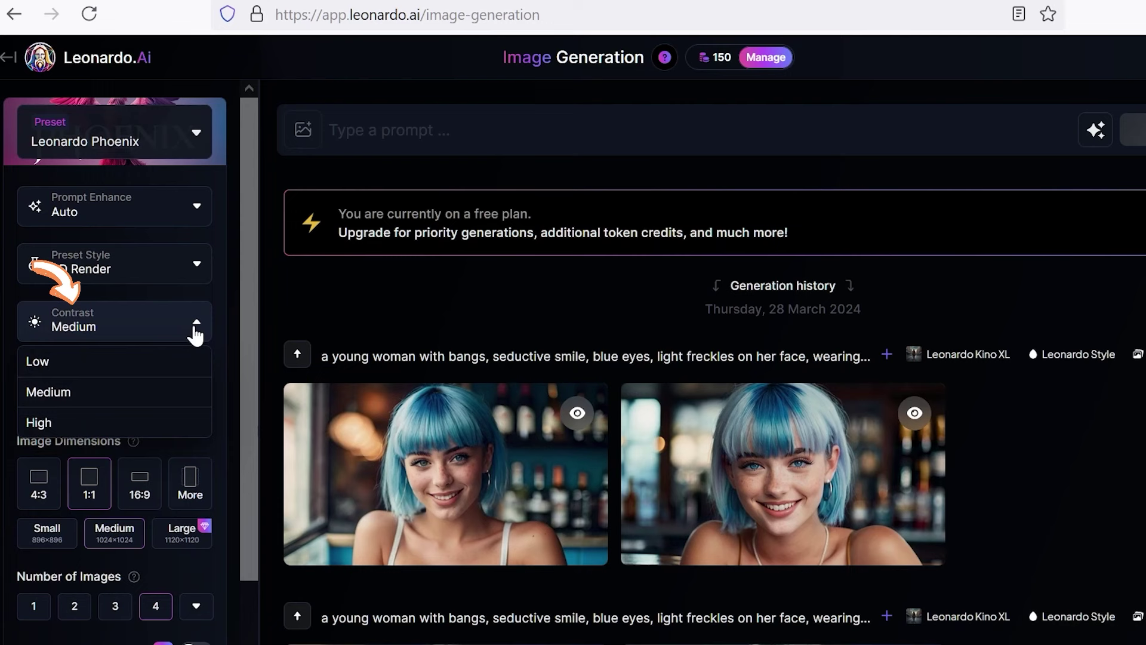
{"action": "left_click", "coordinate": [103, 422]}
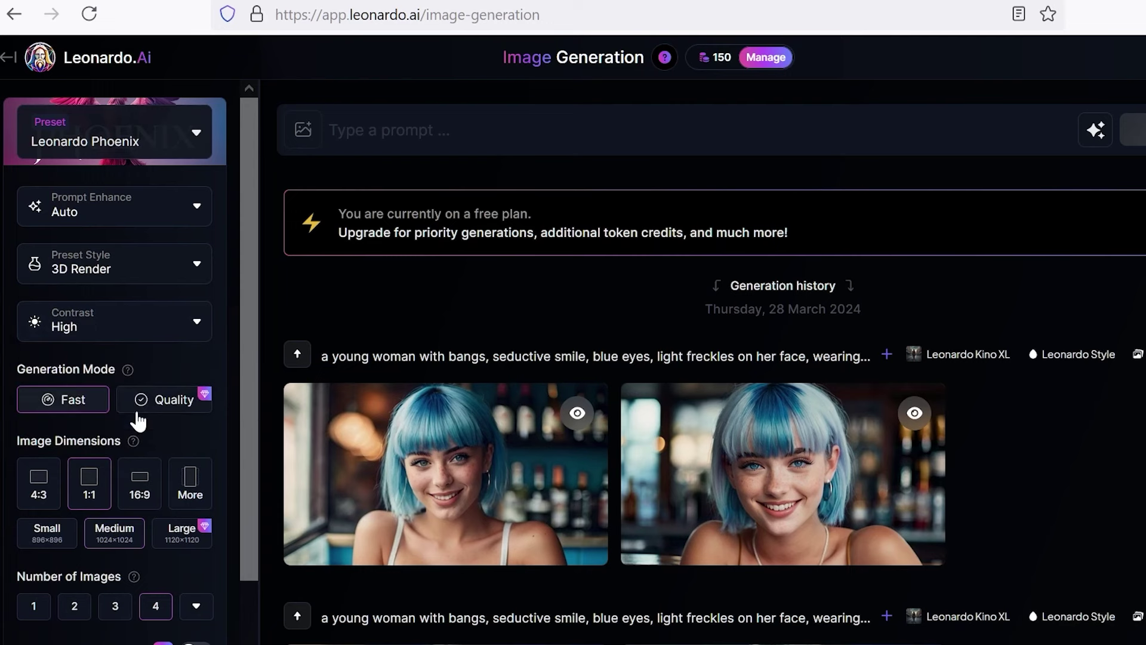
{"action": "left_click_drag", "start_coordinate": [245, 299], "coordinate": [265, 394]}
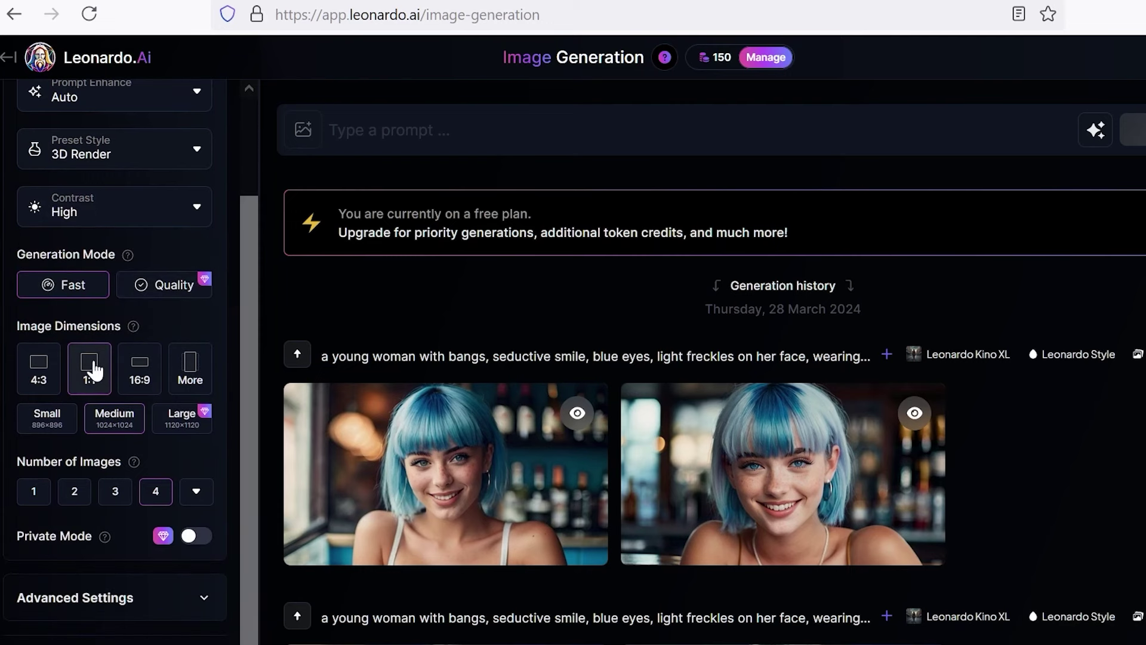
Choose 16:9 Medium size and four images, dismiss a pricing offer, and leave Negative Prompt off.
{"action": "left_click", "coordinate": [141, 368]}
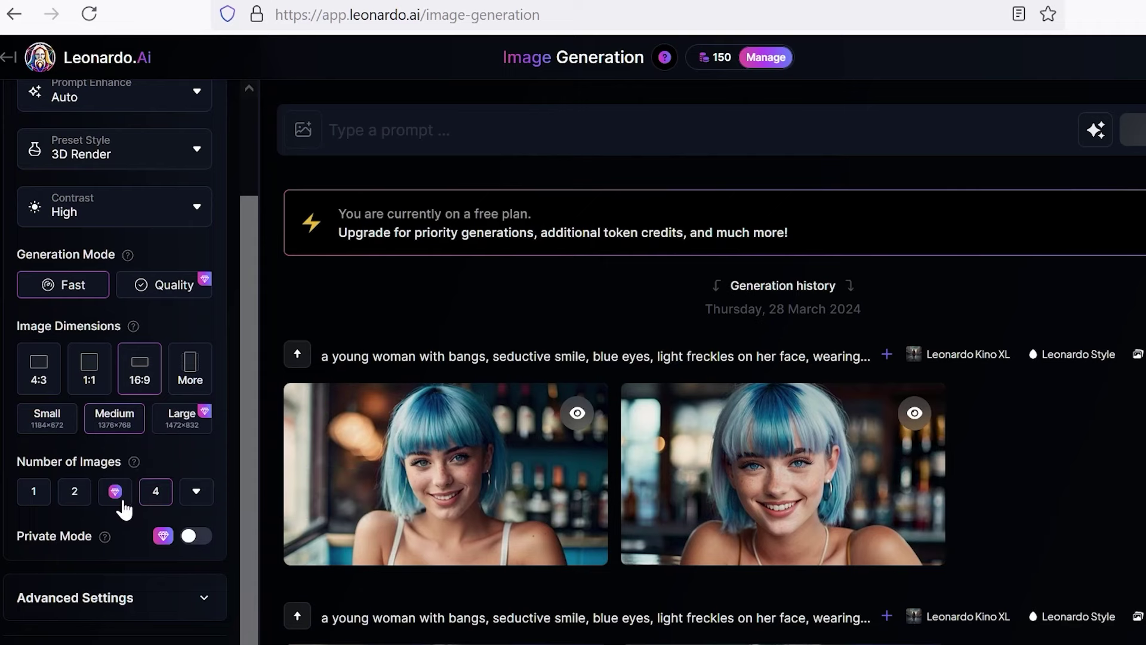
{"action": "left_click", "coordinate": [120, 500]}
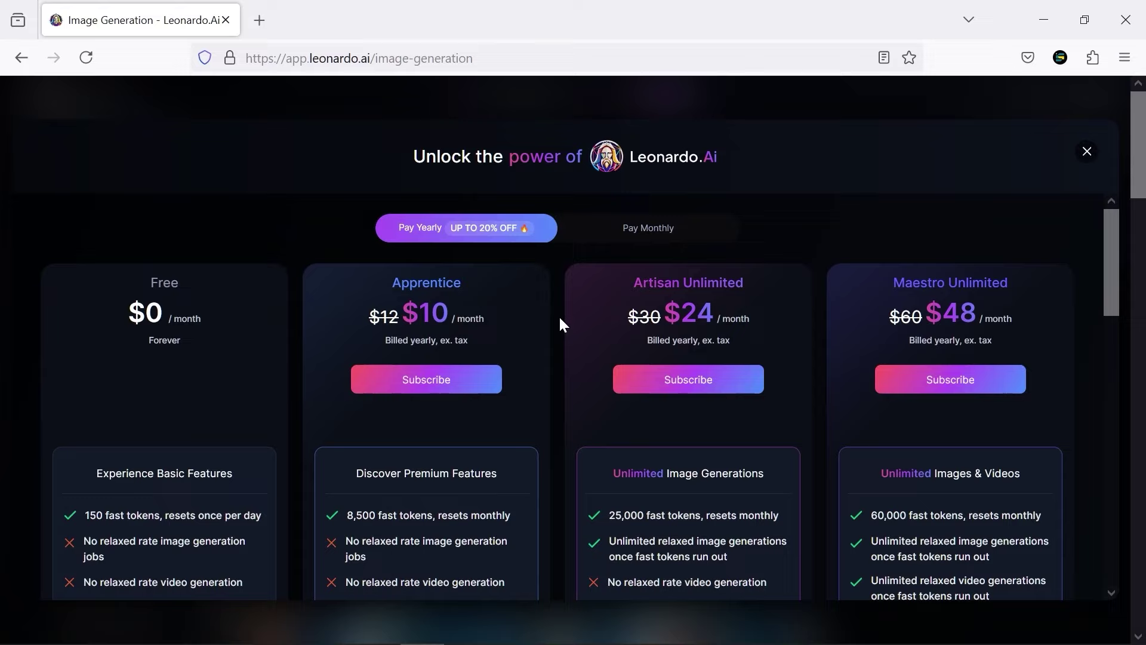
{"action": "left_click", "coordinate": [1087, 152]}
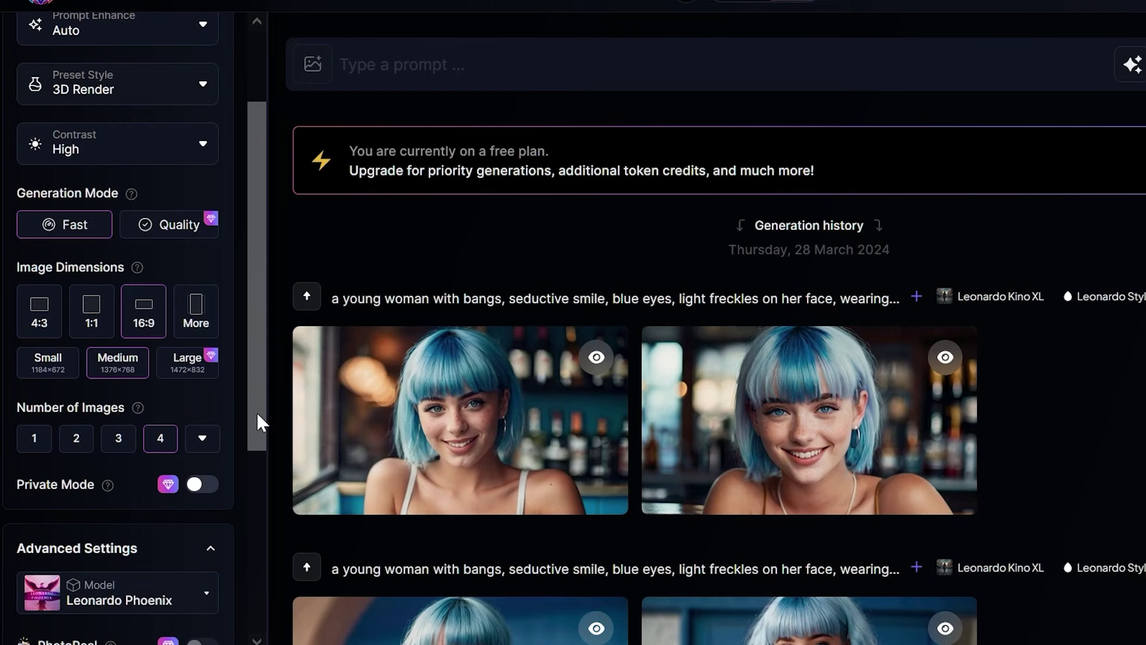
{"action": "left_click_drag", "start_coordinate": [257, 412], "coordinate": [289, 588]}
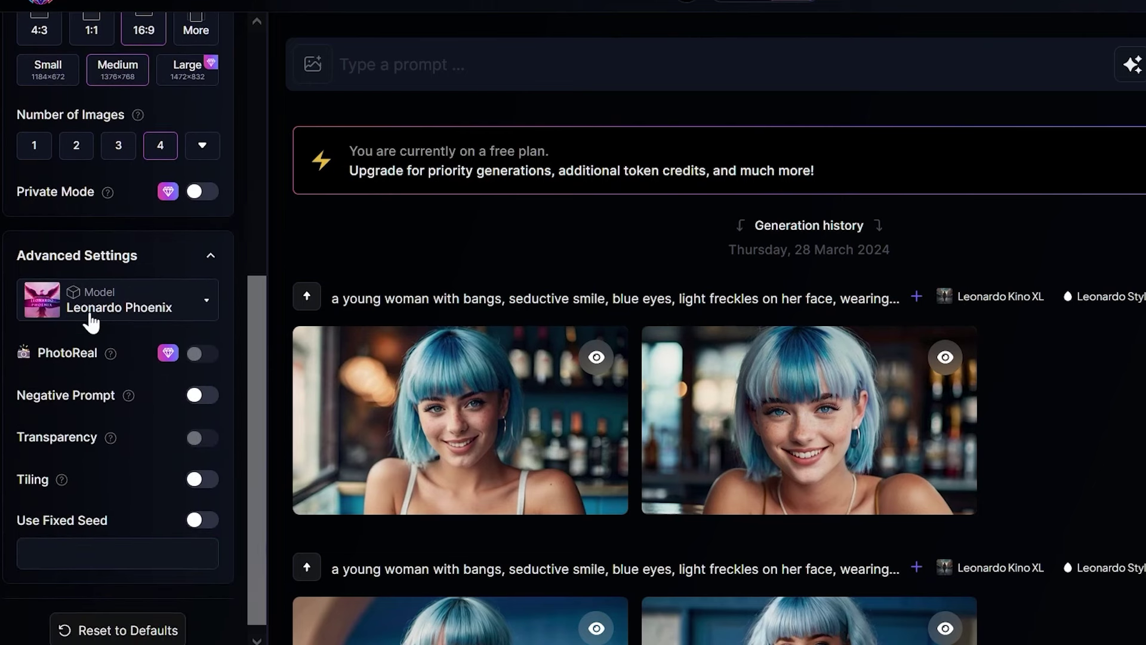
{"action": "left_click", "coordinate": [194, 400]}
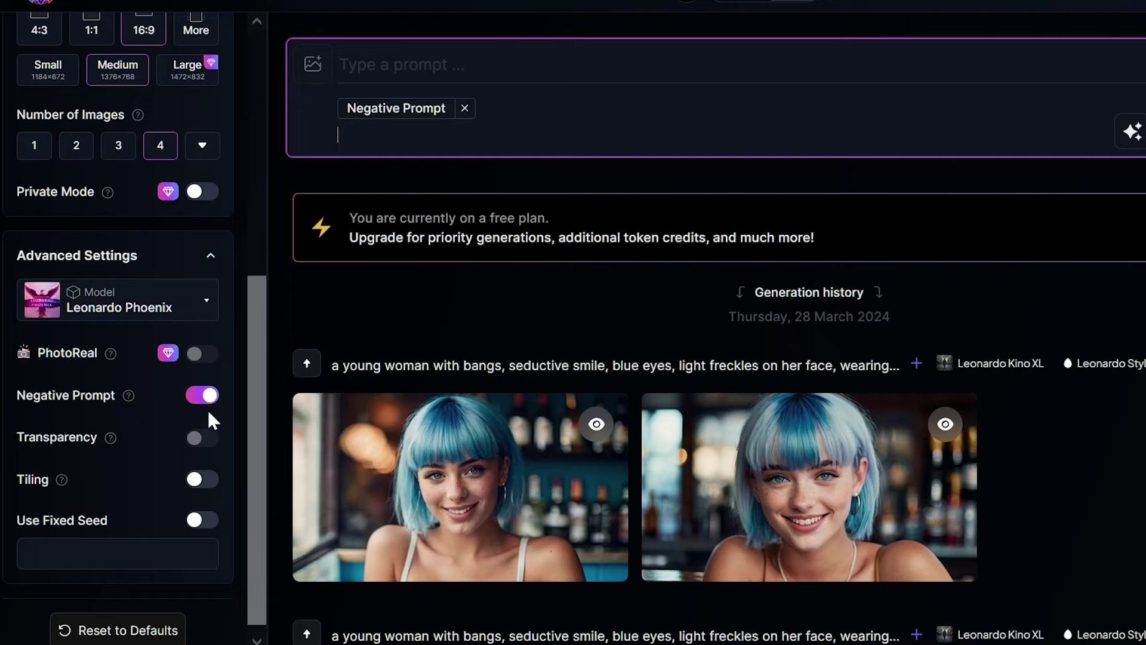
{"action": "left_click", "coordinate": [202, 398]}
Paste the purple-dress girl description into the prompt and generate the images.
{"action": "left_click", "coordinate": [312, 68]}
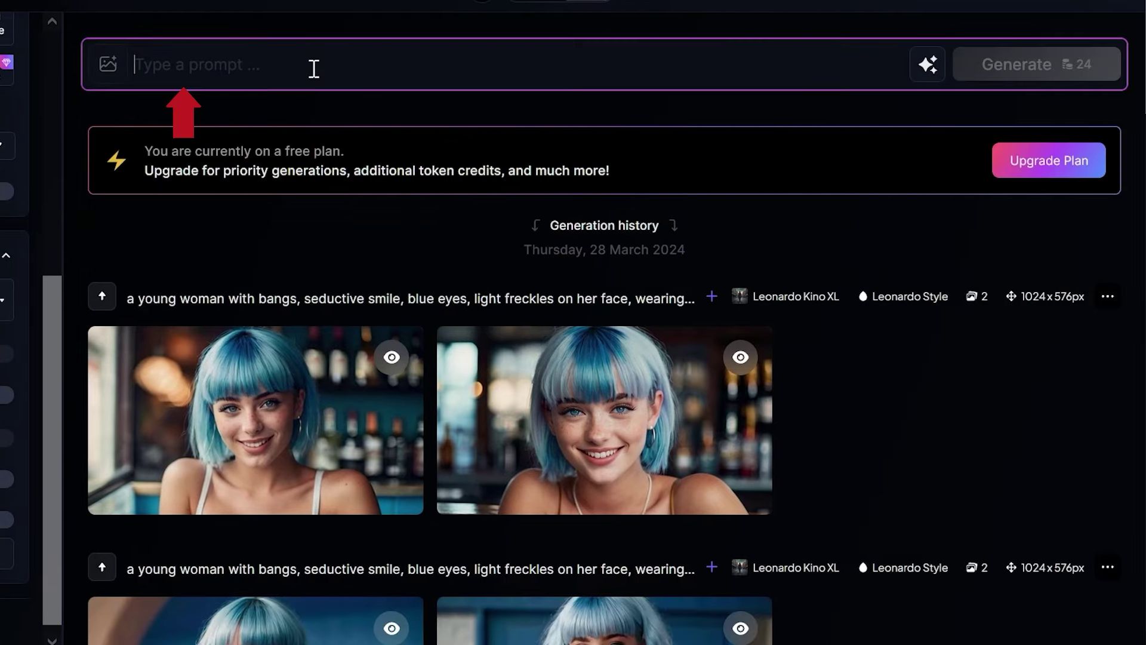
{"action": "type", "text": "A young girl with big and bright eyes, shoulder-length brown hair with bangs, wearing a purple dress and red shoes, a small heart-shaped pendant around her neck, carries a small backpack, cheerful, friendly smile."}
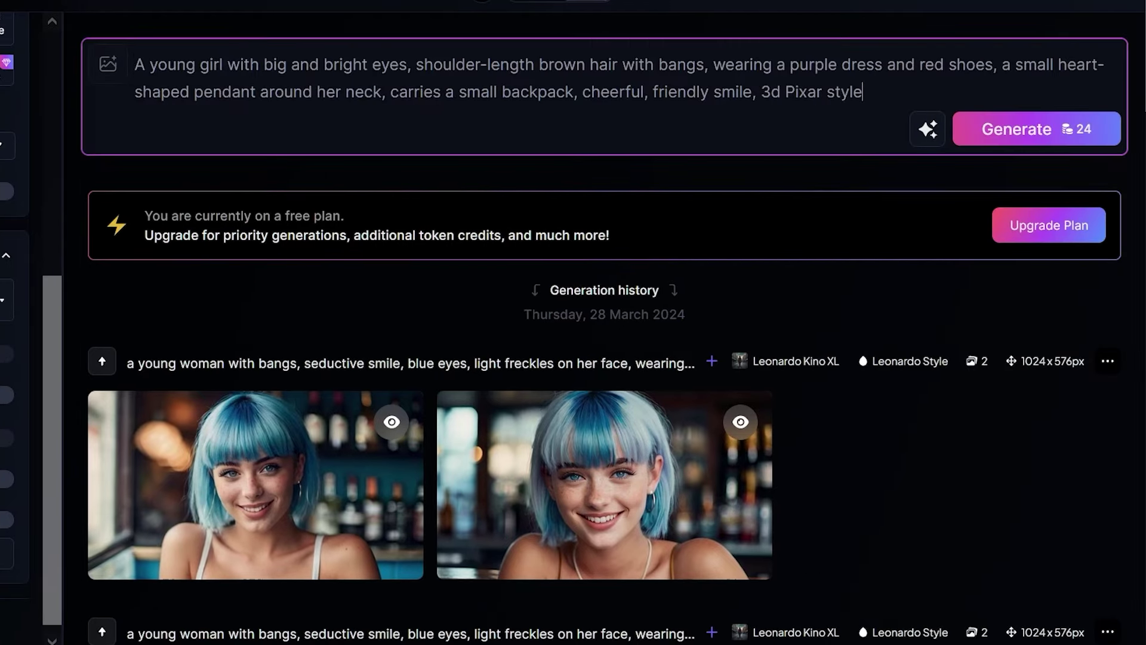
{"action": "left_click", "coordinate": [1019, 127]}
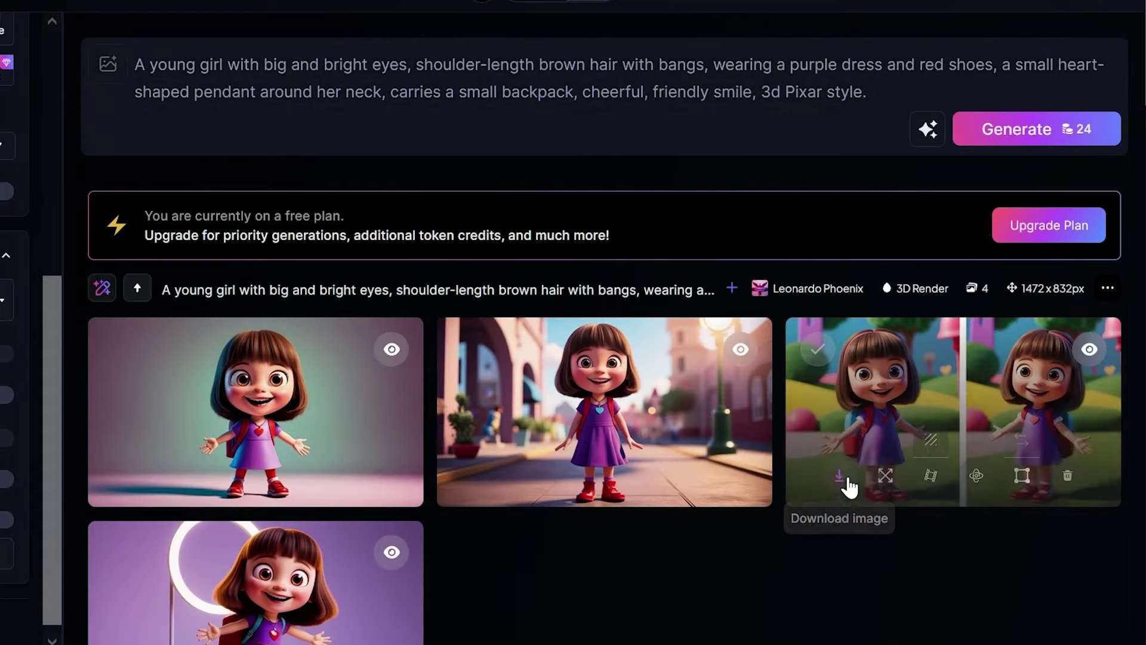
{"action": "scroll", "coordinate": [749, 451], "scroll_direction": "down", "scroll_amount": 1}
Browse the four results full size, then download the girl-on-the-street image.
{"action": "left_click", "coordinate": [377, 332]}
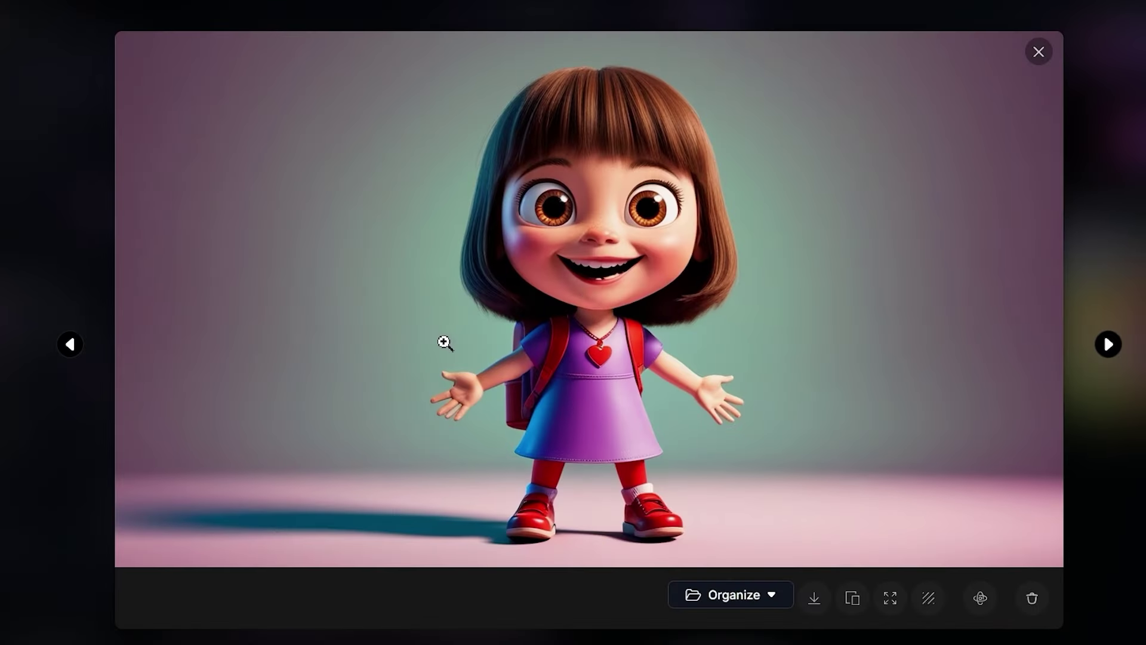
{"action": "left_click", "coordinate": [1110, 345]}
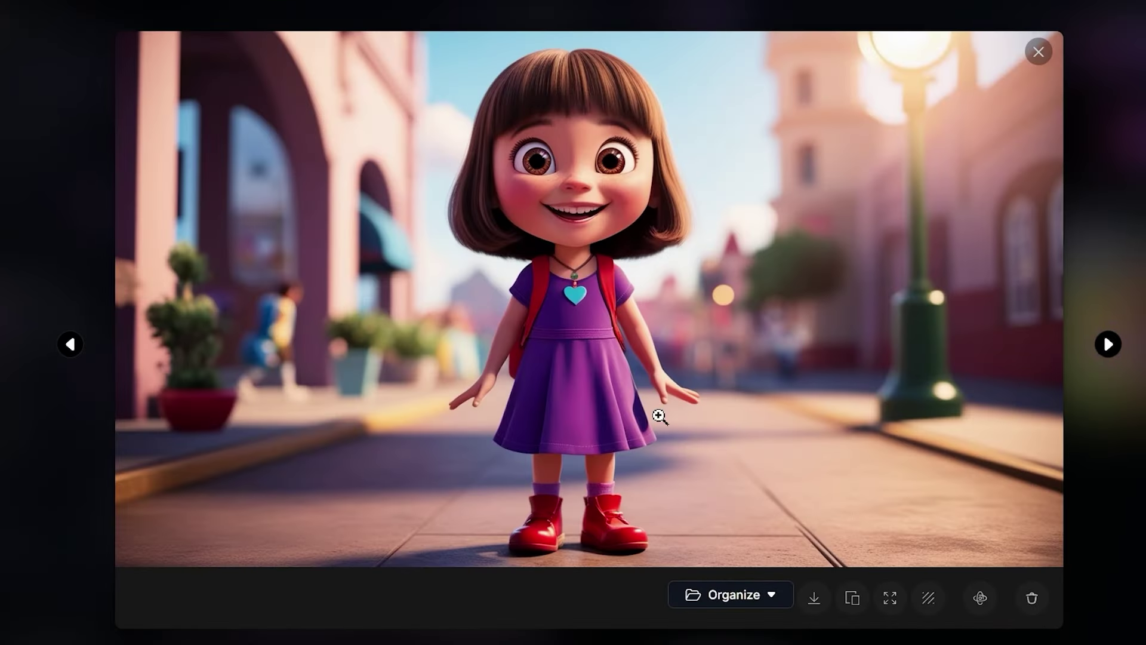
{"action": "left_click", "coordinate": [1111, 347]}
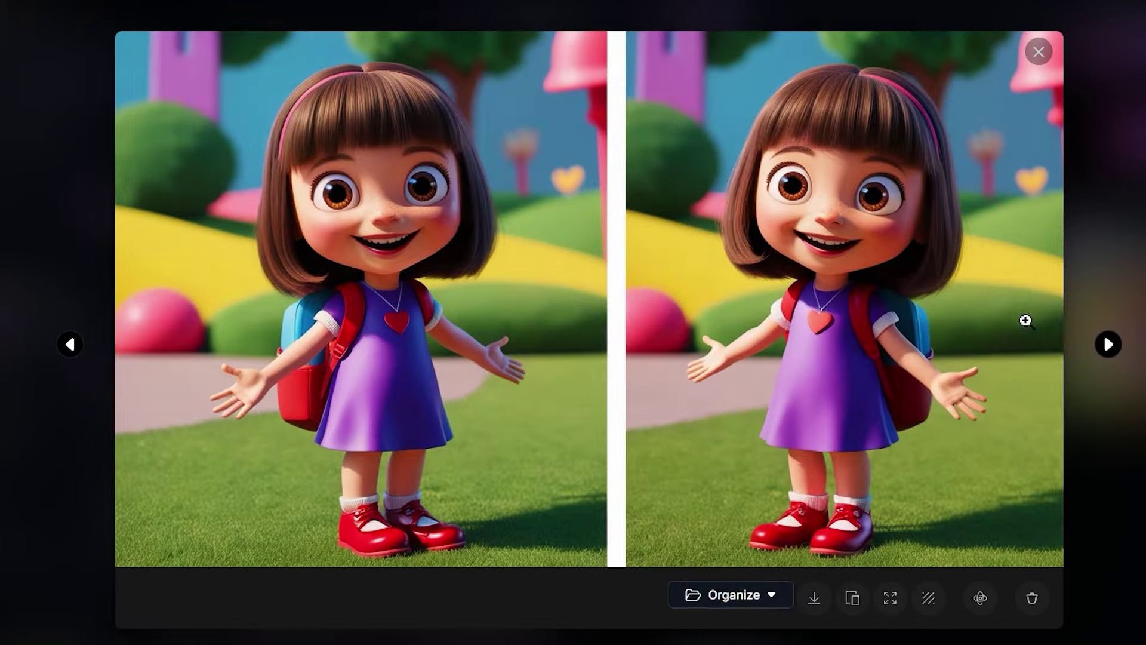
{"action": "left_click", "coordinate": [1102, 346]}
{"action": "left_click", "coordinate": [836, 167]}
{"action": "mouse_move", "coordinate": [632, 321]}
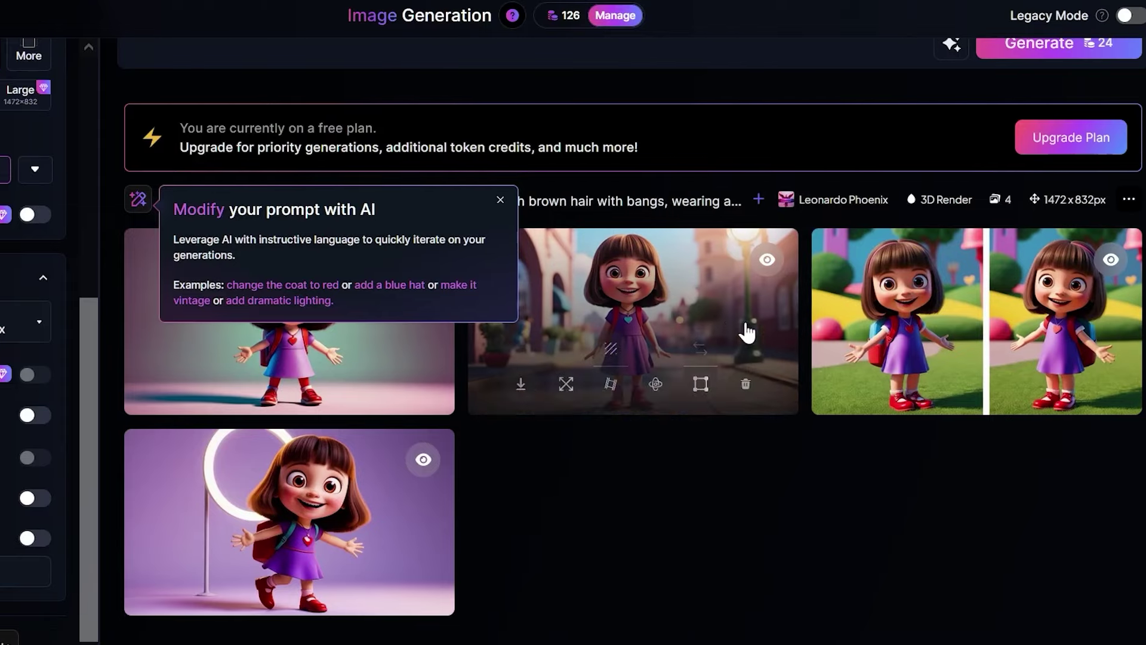
{"action": "left_click", "coordinate": [469, 199]}
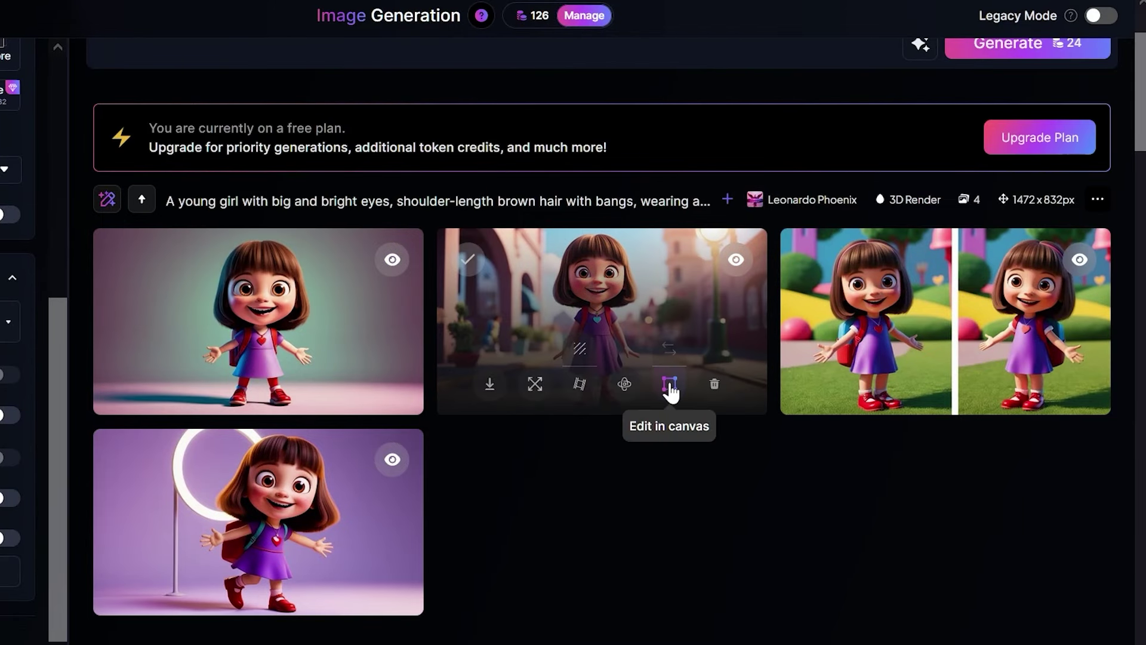
{"action": "left_click", "coordinate": [490, 383]}
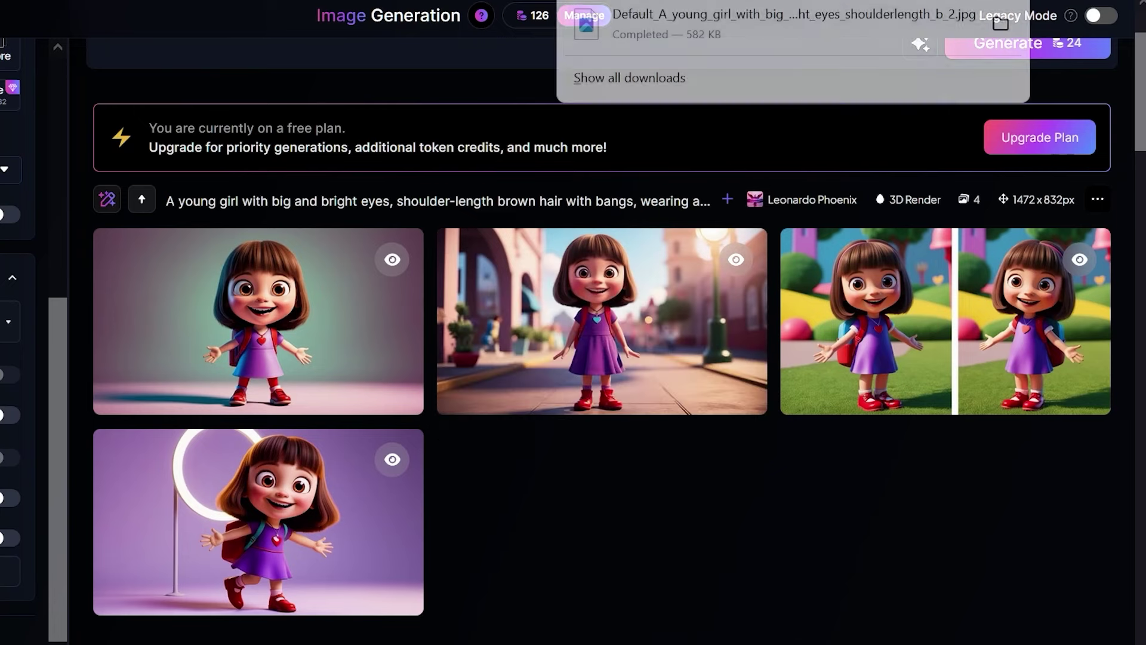
{"action": "scroll", "coordinate": [62, 320], "scroll_direction": "up", "scroll_amount": 2}
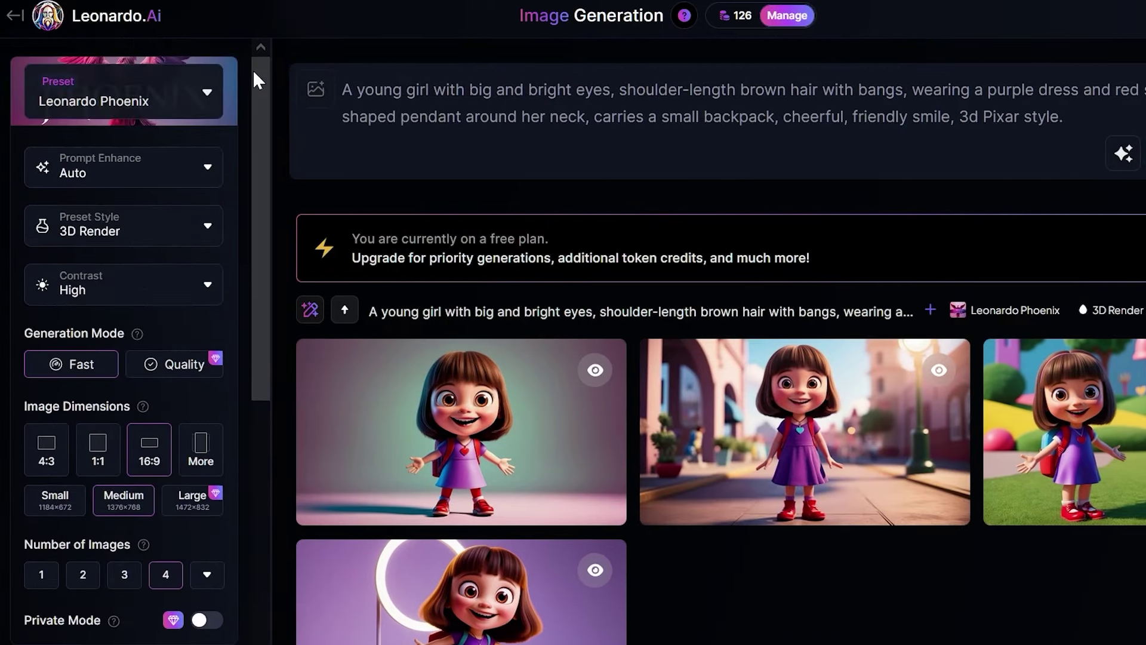
Copy seed 28644096 from the girl generation's extra-options menu.
{"action": "left_click", "coordinate": [316, 91]}
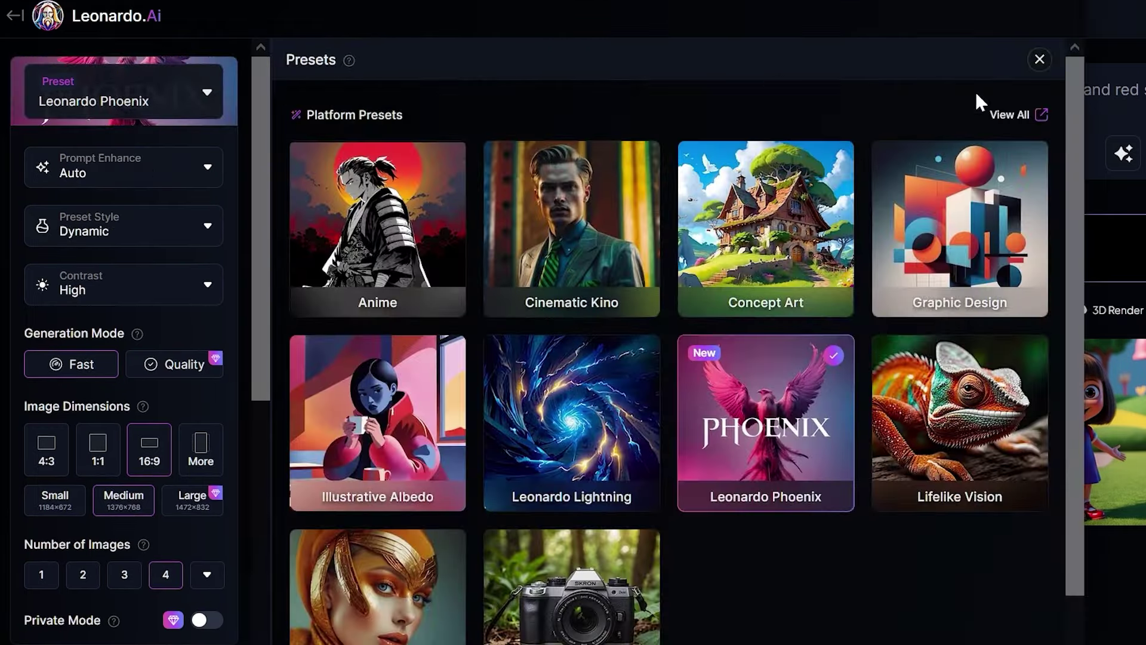
{"action": "left_click", "coordinate": [1040, 60]}
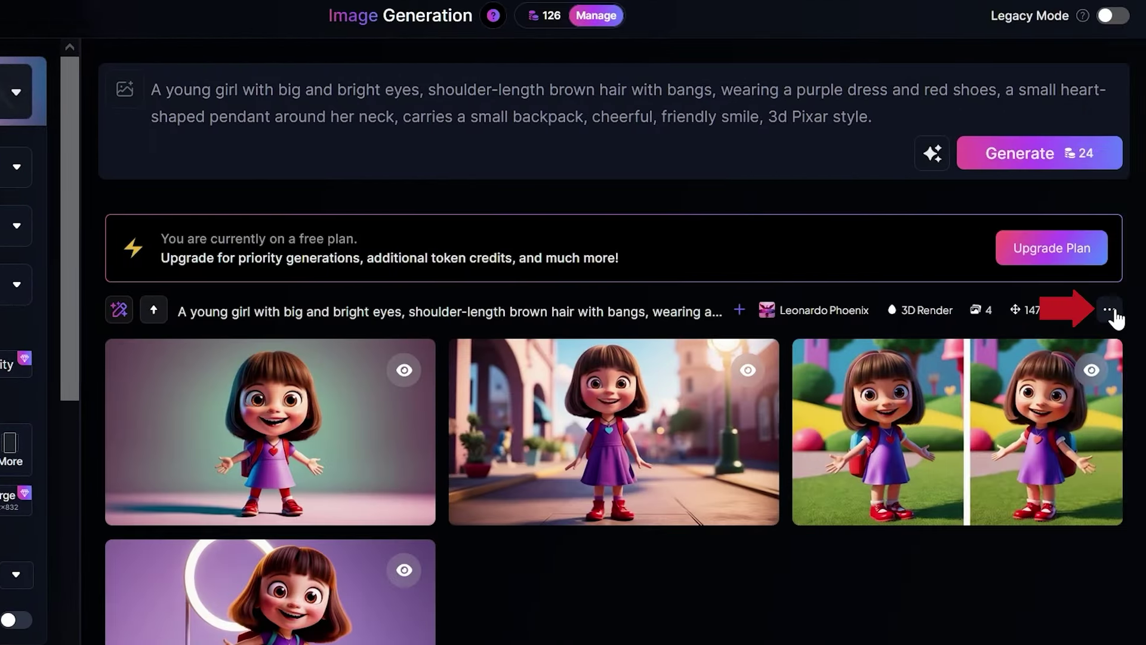
{"action": "left_click", "coordinate": [1111, 311]}
{"action": "left_click", "coordinate": [1039, 488]}
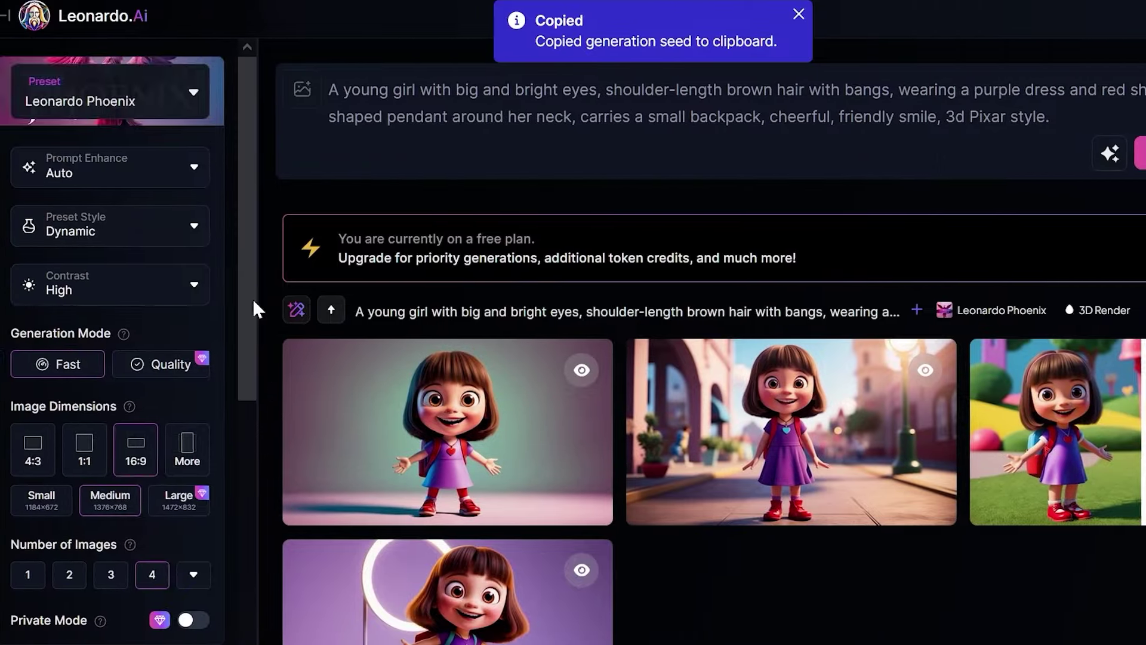
{"action": "mouse_move", "coordinate": [253, 298]}
{"action": "left_mouse_down"}
{"action": "mouse_move", "coordinate": [267, 457]}
{"action": "mouse_move", "coordinate": [252, 568]}
{"action": "left_mouse_up"}
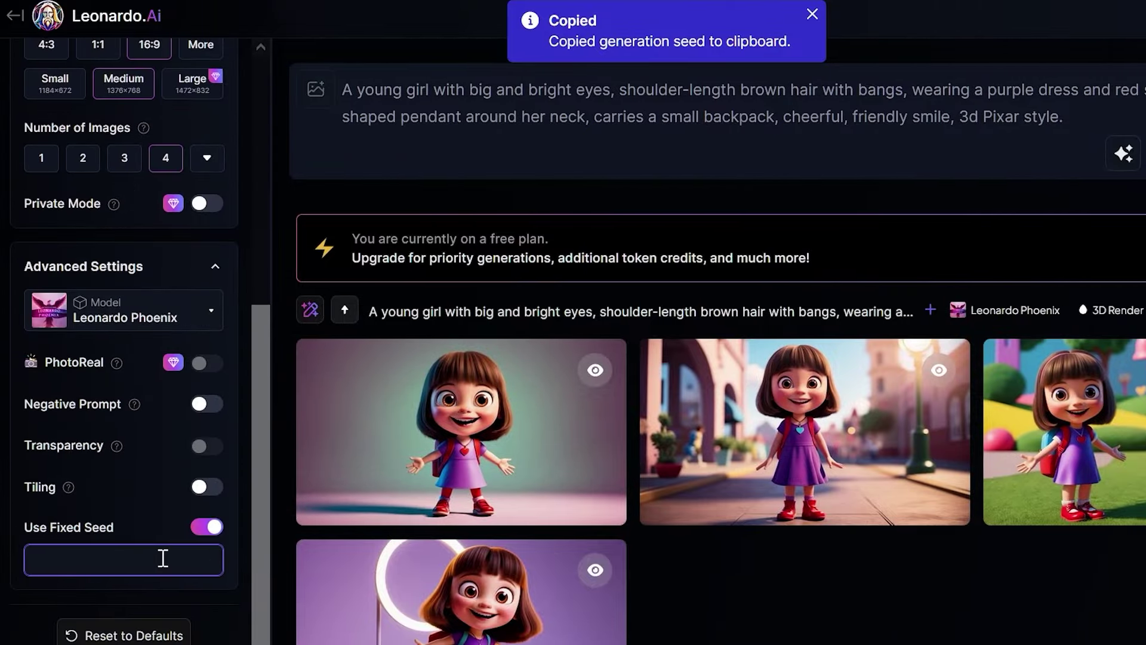
{"action": "left_click_drag", "start_coordinate": [255, 528], "coordinate": [267, 274]}
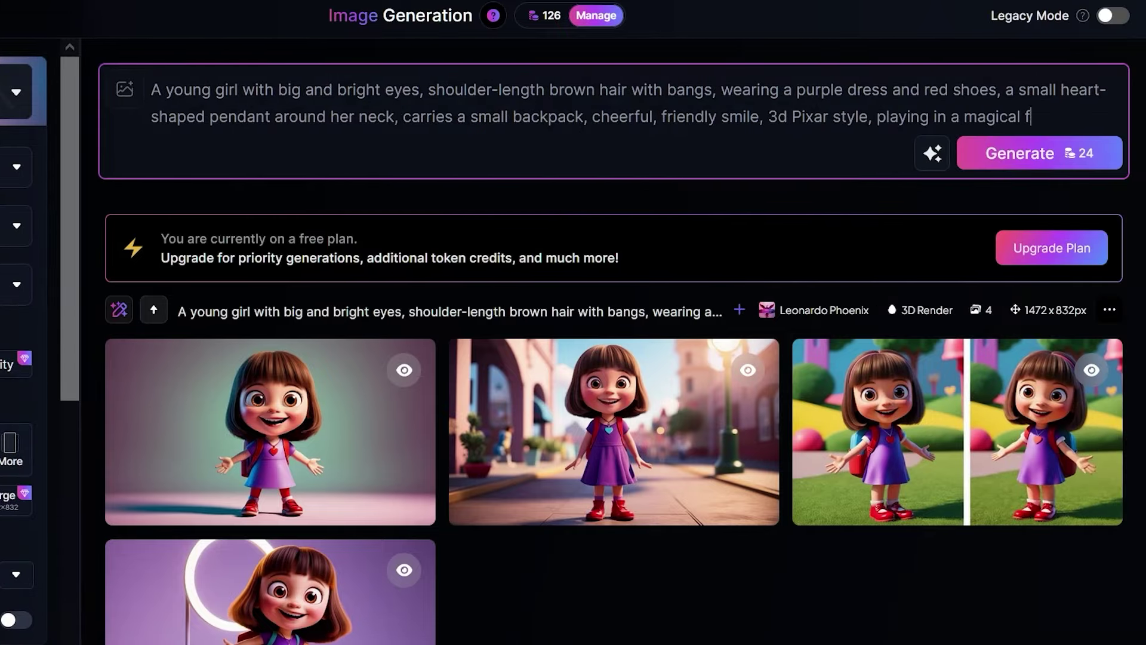
Generate the same girl in a magical forest, then sleeping, then reading in a magical library.
{"action": "left_click", "coordinate": [1039, 153]}
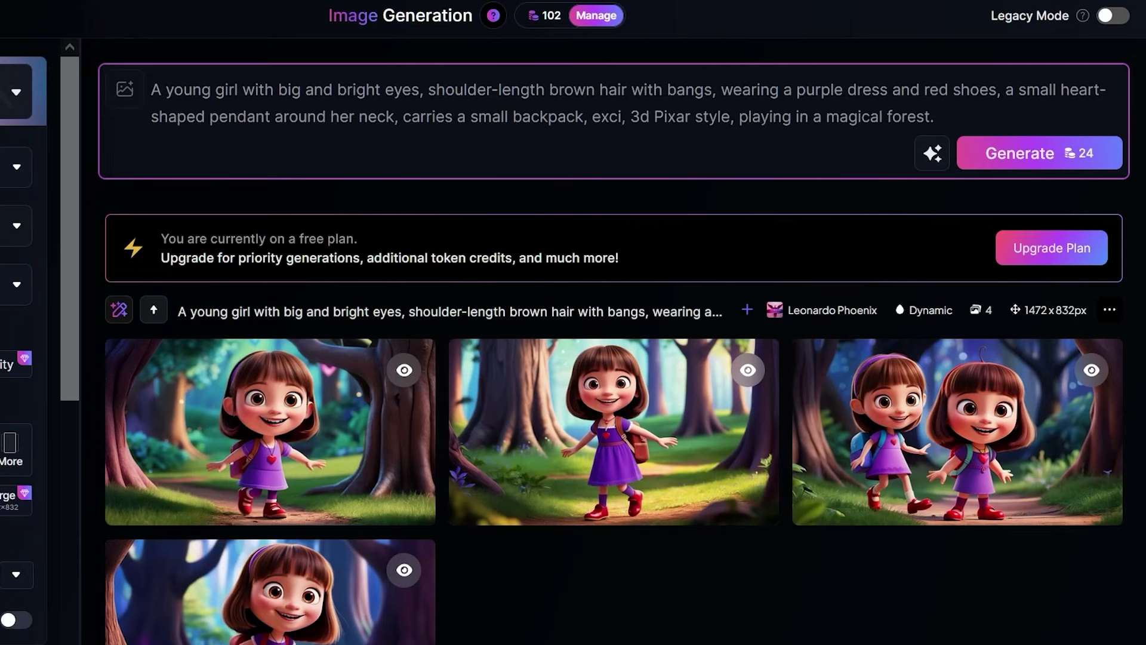
{"action": "type", "text": "ed"}
{"action": "left_click_drag", "start_coordinate": [841, 118], "coordinate": [956, 119]}
{"action": "type", "text": "an amusement park"}
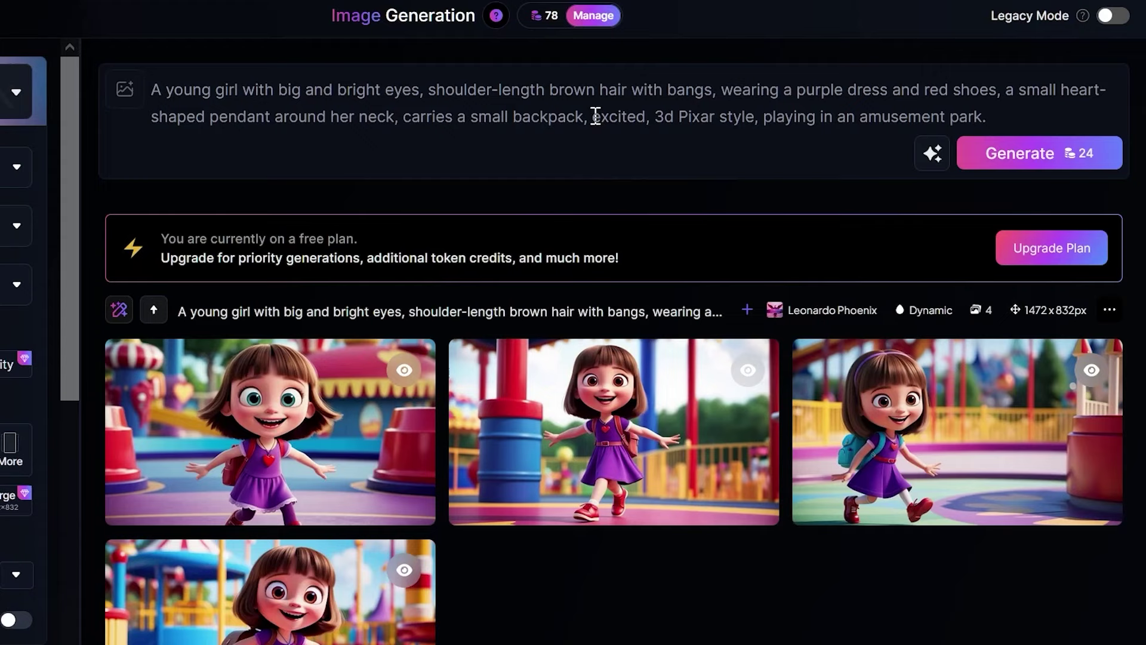
{"action": "double_click", "coordinate": [618, 117]}
{"action": "key", "text": "BackSpace"}
{"action": "key", "text": "BackSpace"}
{"action": "key", "text": "BackSpace"}
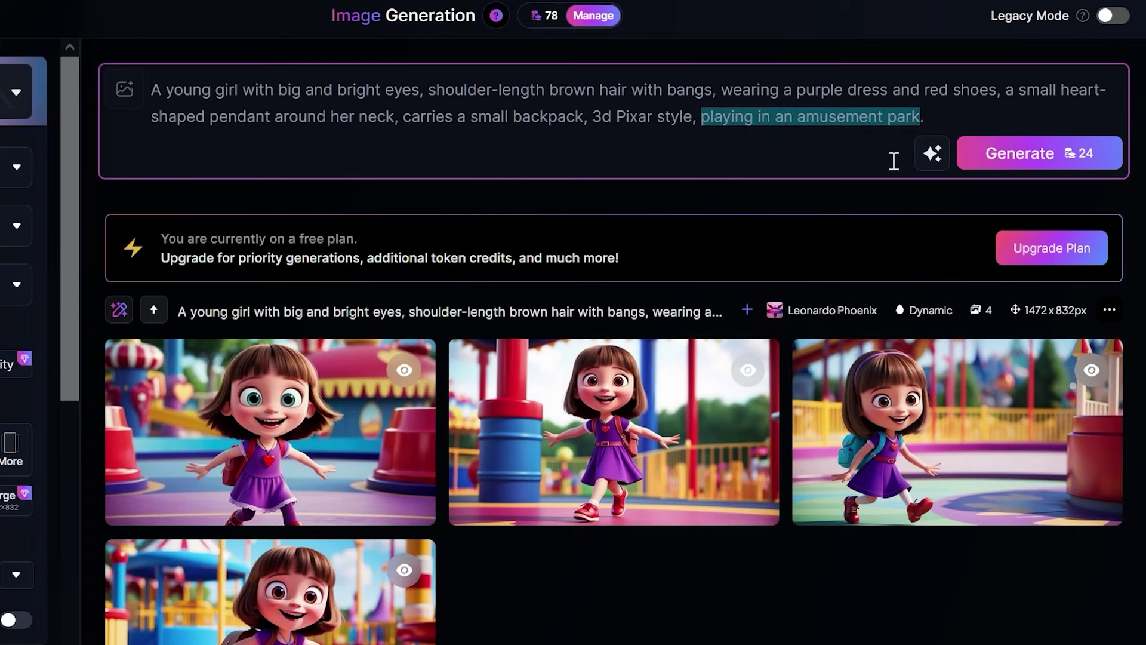
{"action": "type", "text": "s"}
{"action": "type", "text": "ng."}
{"action": "key", "text": "Return"}
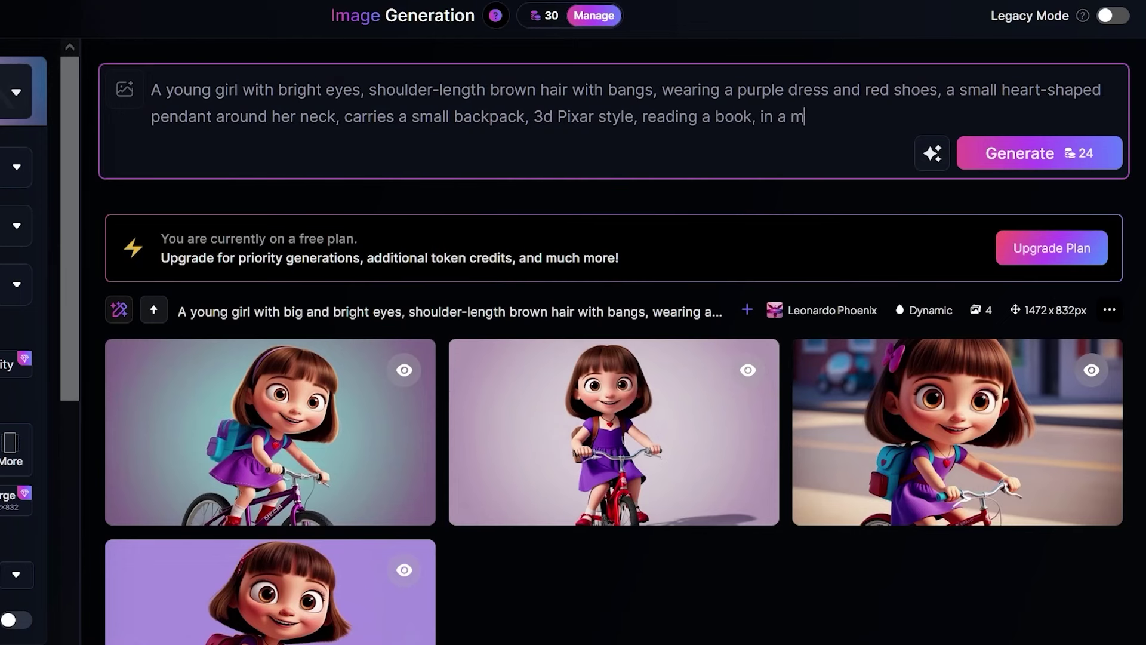
{"action": "type", "text": "."}
{"action": "left_click", "coordinate": [987, 157]}
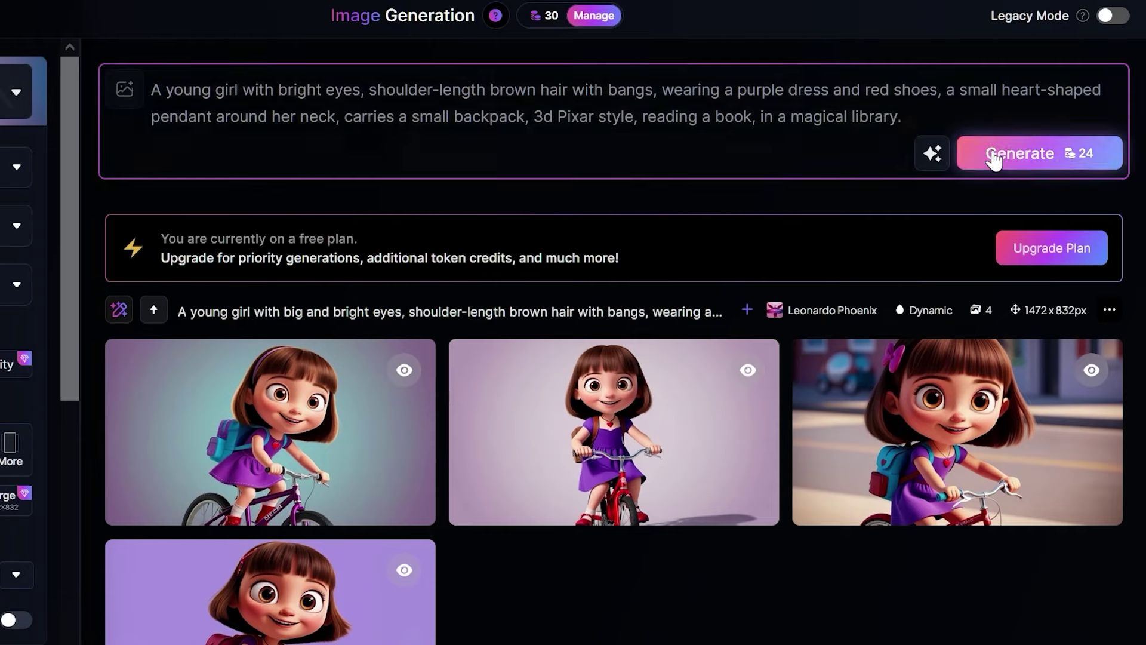